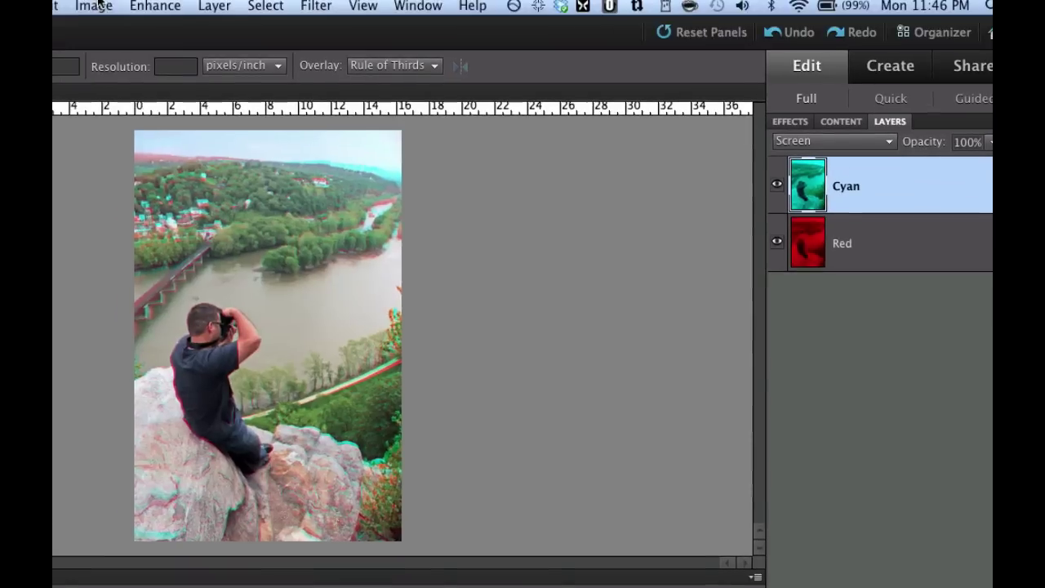
Step: Revert the photo to its saved original, accepting the warning
click(96, 9)
mouse_move(59, 8)
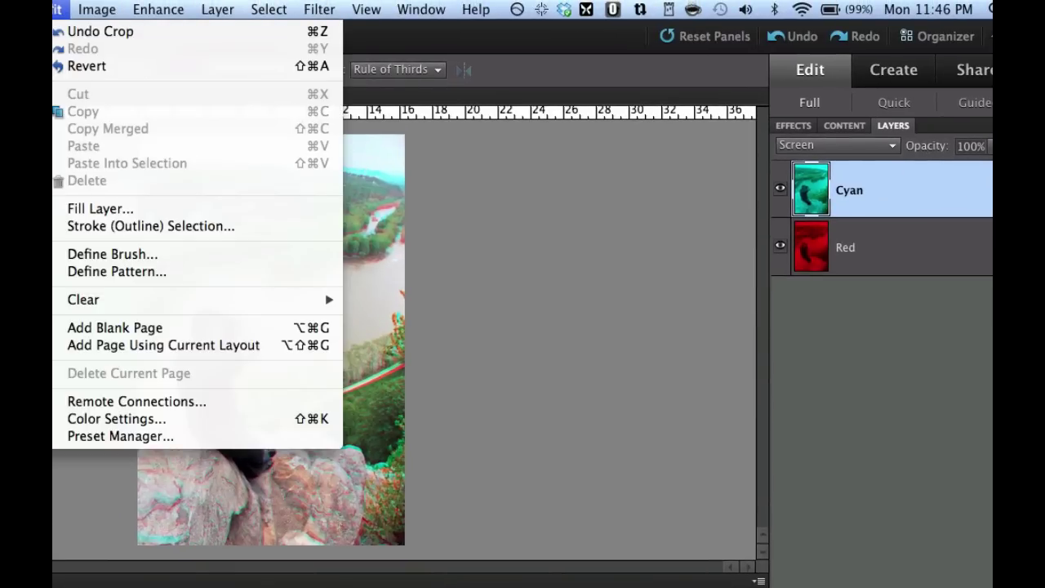
click(65, 66)
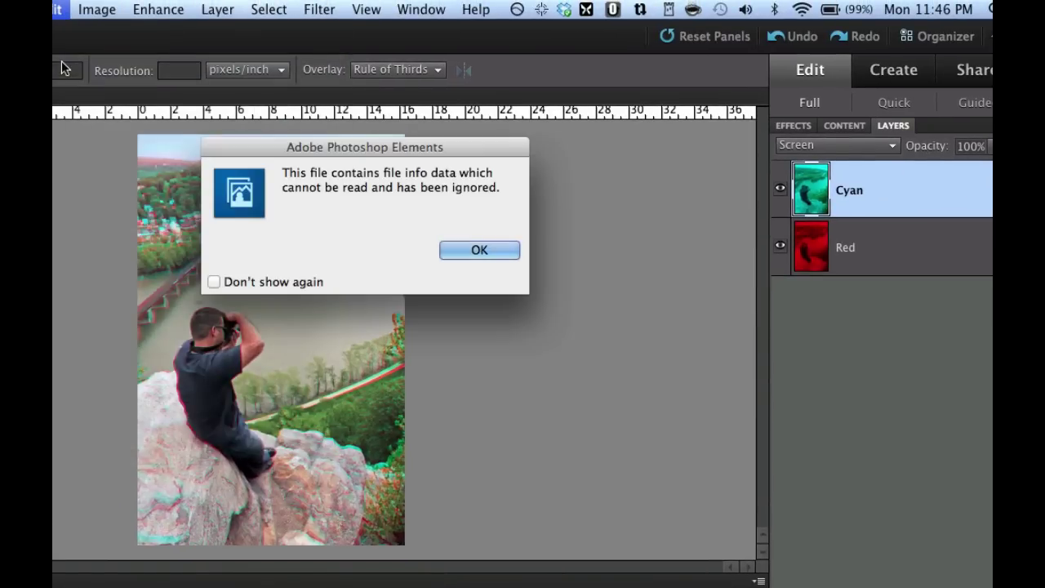
click(505, 249)
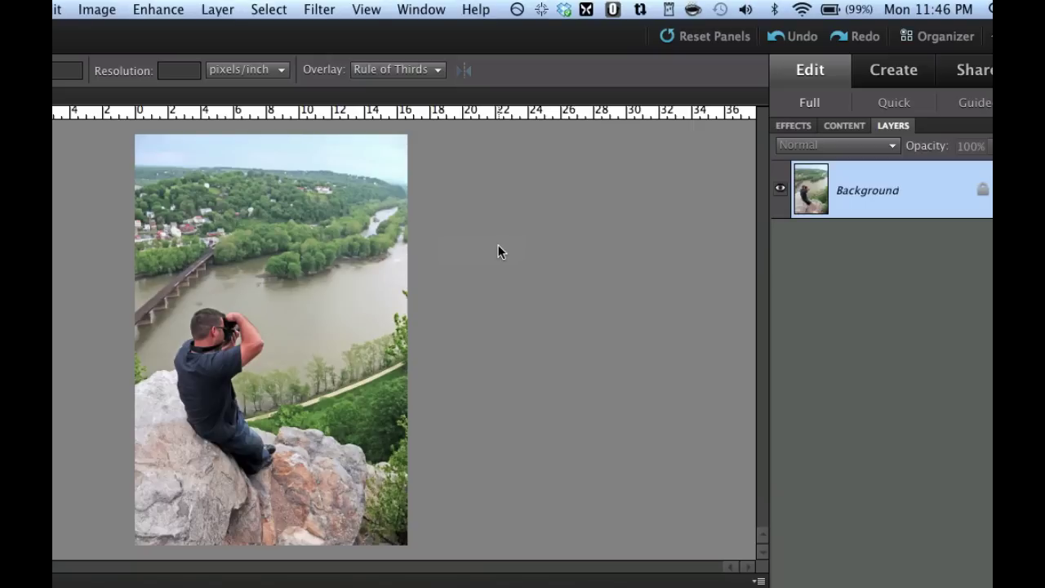
Step: Convert the Background into a regular layer named Red
double_click(864, 196)
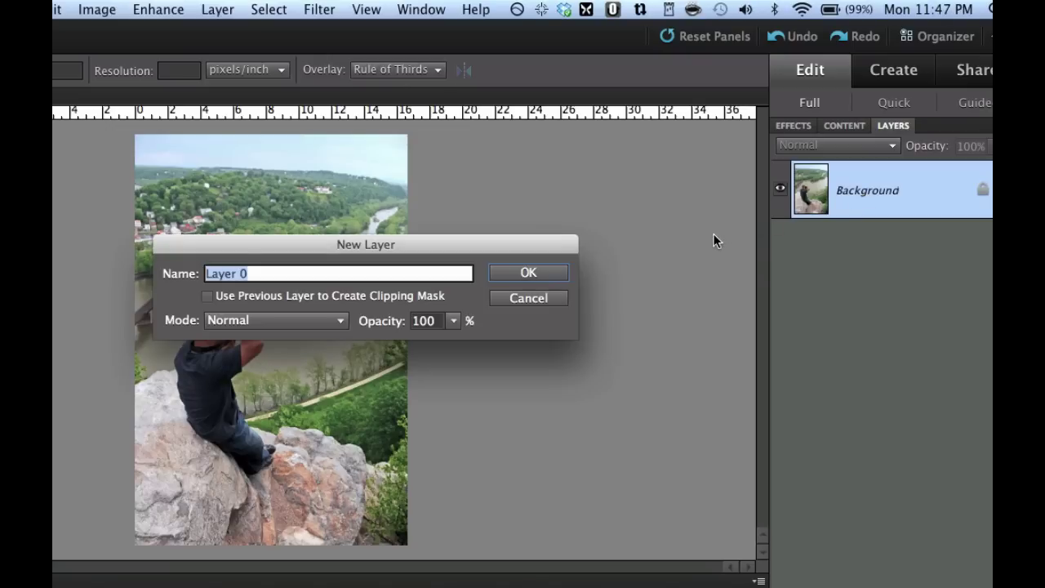
text(Red)
key(Return)
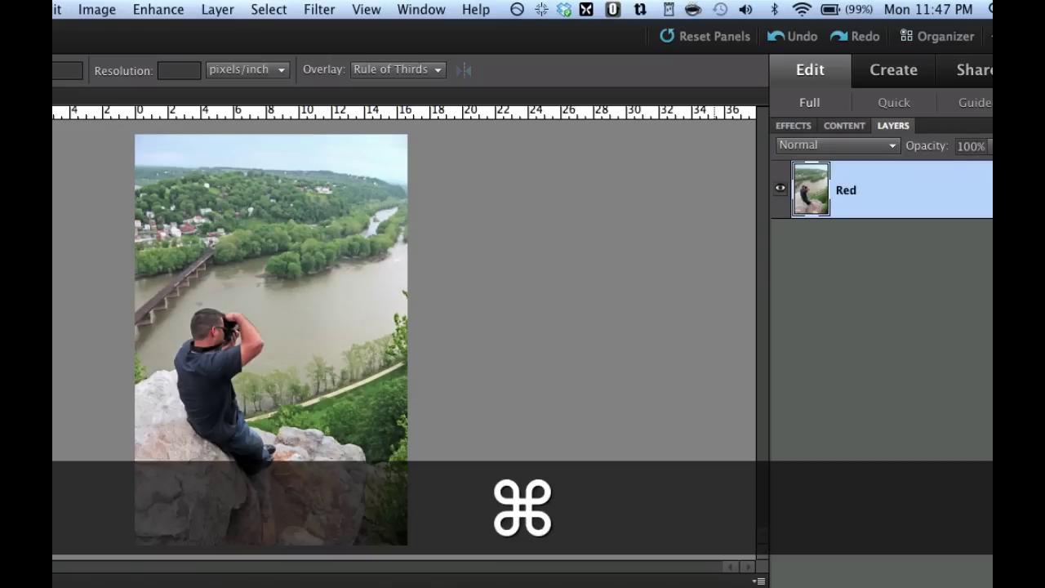
Step: Duplicate the Red layer and rename the copy Cyan
key(super+j)
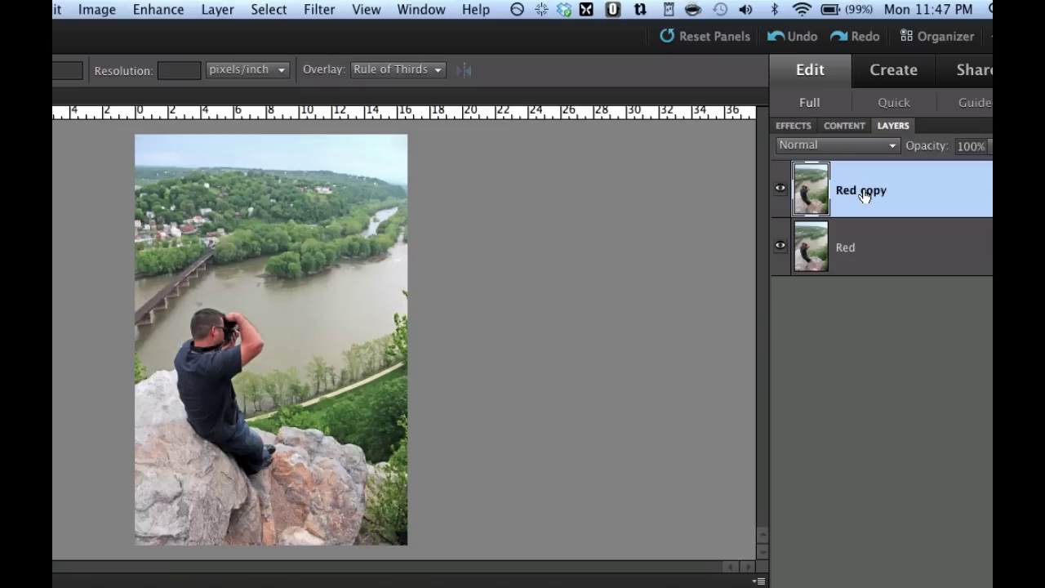
double_click(863, 191)
key(BackSpace)
text(Cyan)
key(Return)
Step: In Levels, set the Cyan layer's Red channel output to 0, then set its blend mode to Screen
click(813, 242)
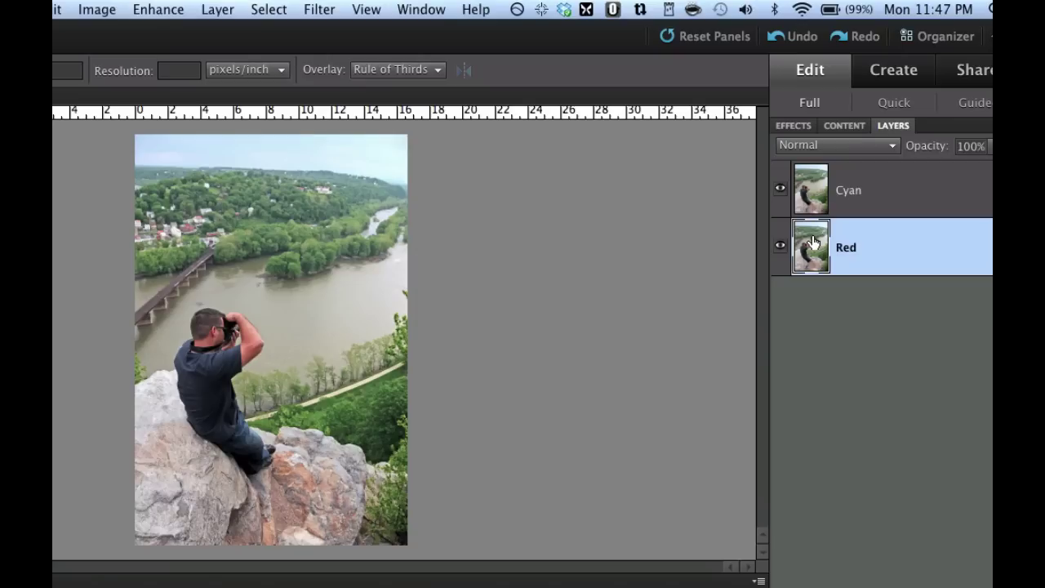
key(alt+bracketright)
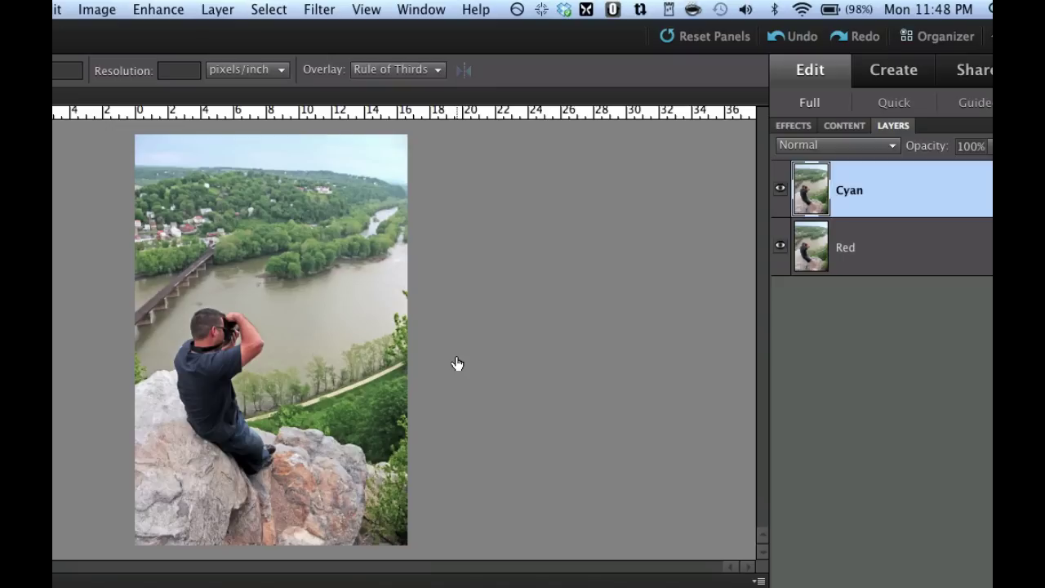
click(165, 10)
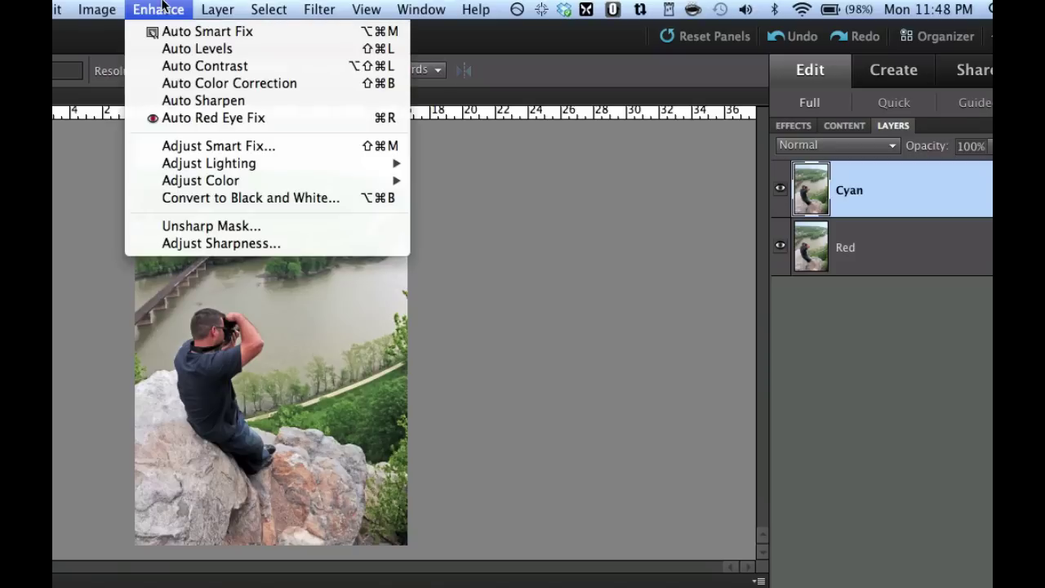
mouse_move(217, 163)
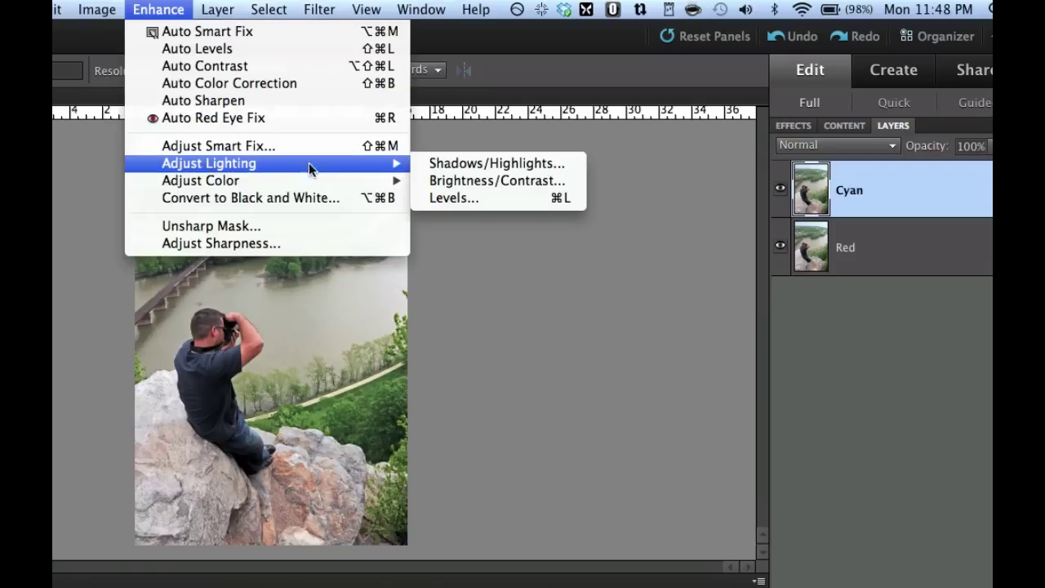
click(524, 201)
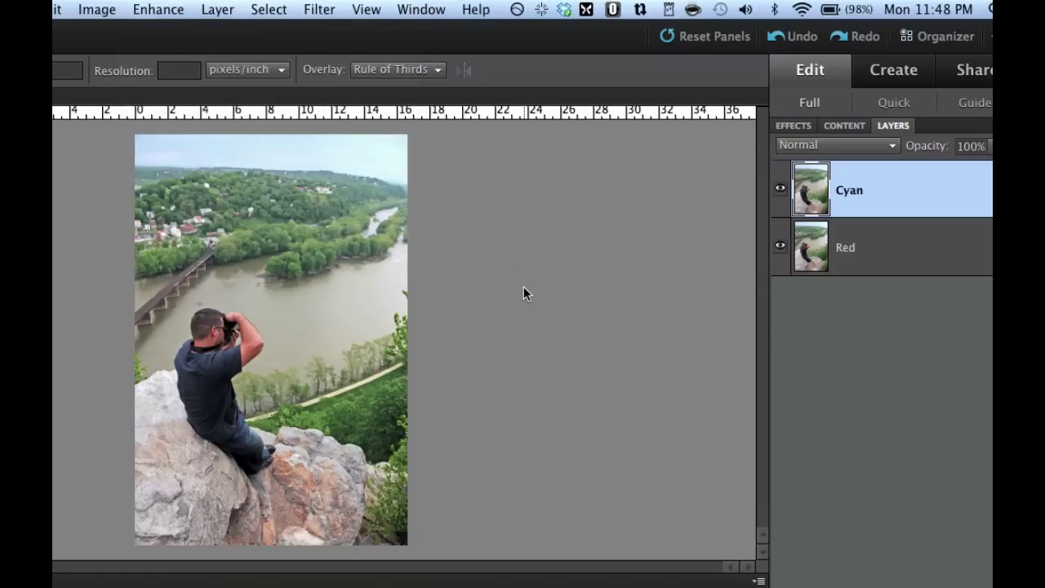
key(super+l)
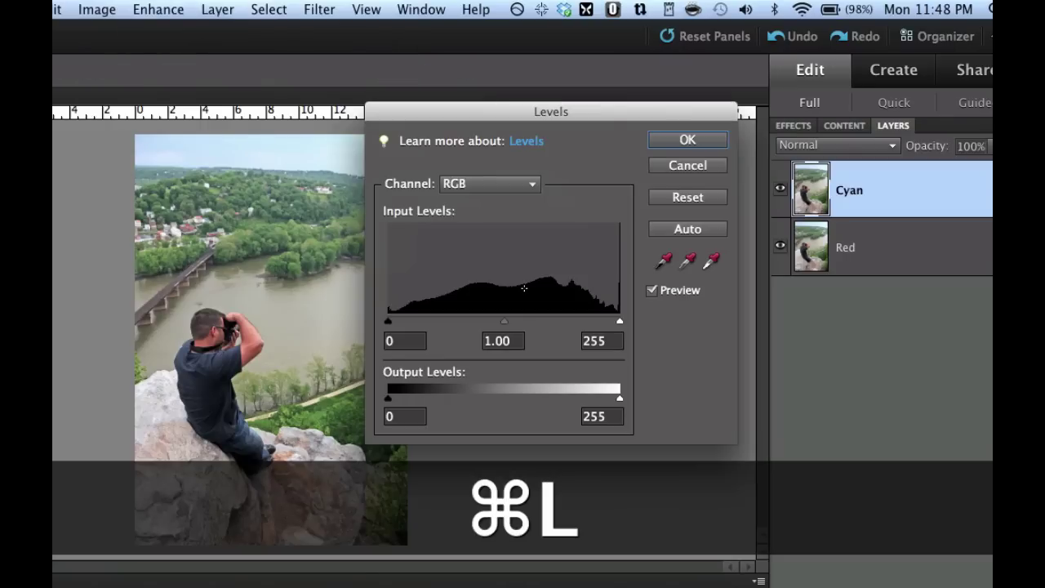
click(479, 185)
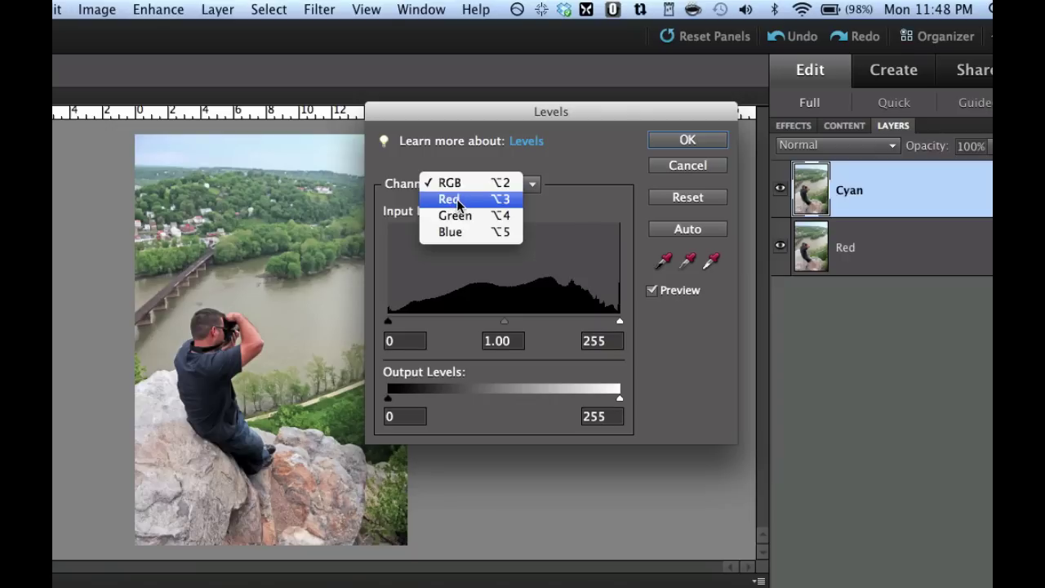
click(459, 201)
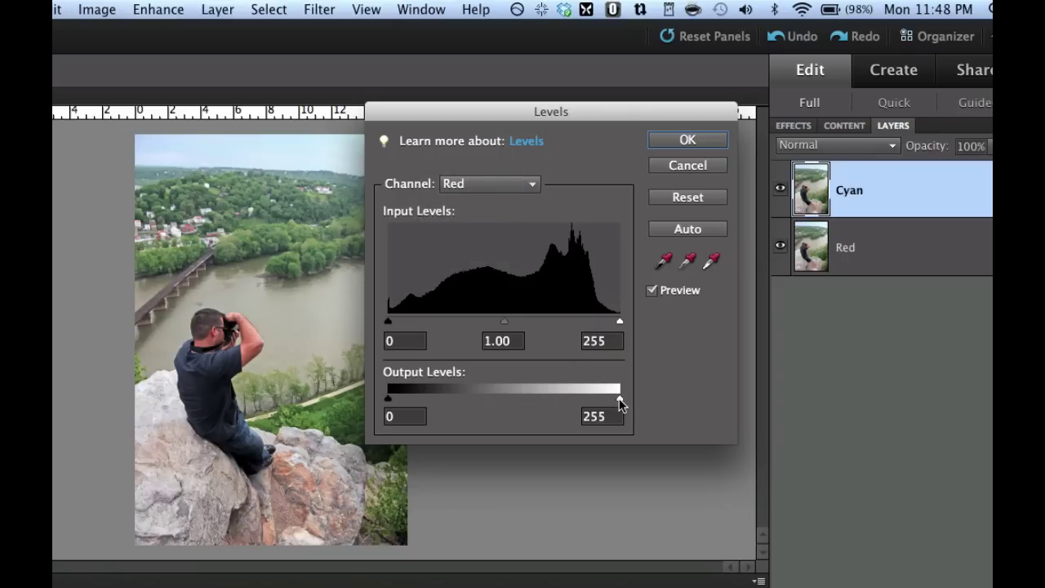
drag(621, 403, 387, 402)
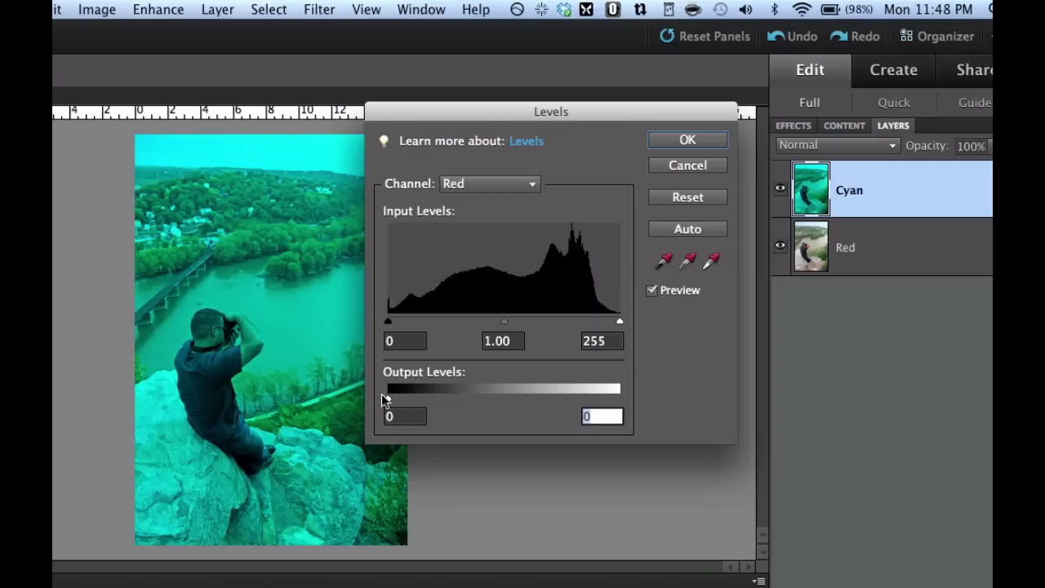
click(664, 141)
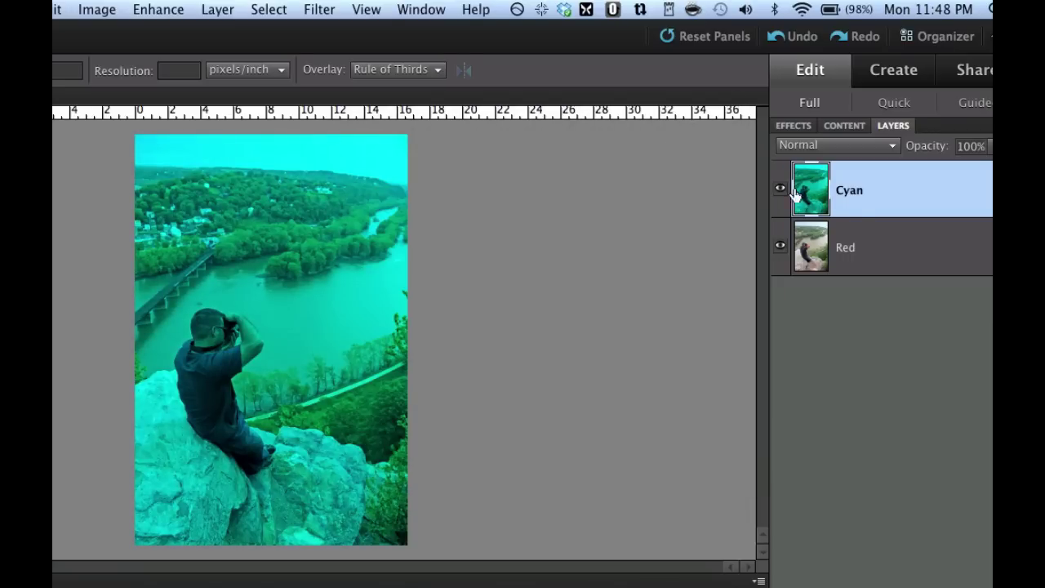
click(848, 140)
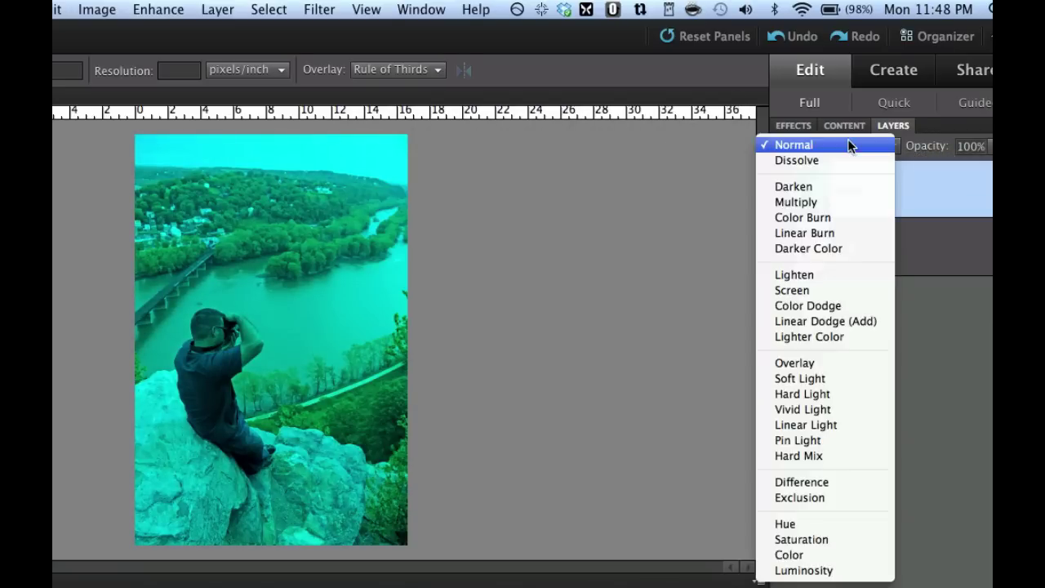
click(846, 292)
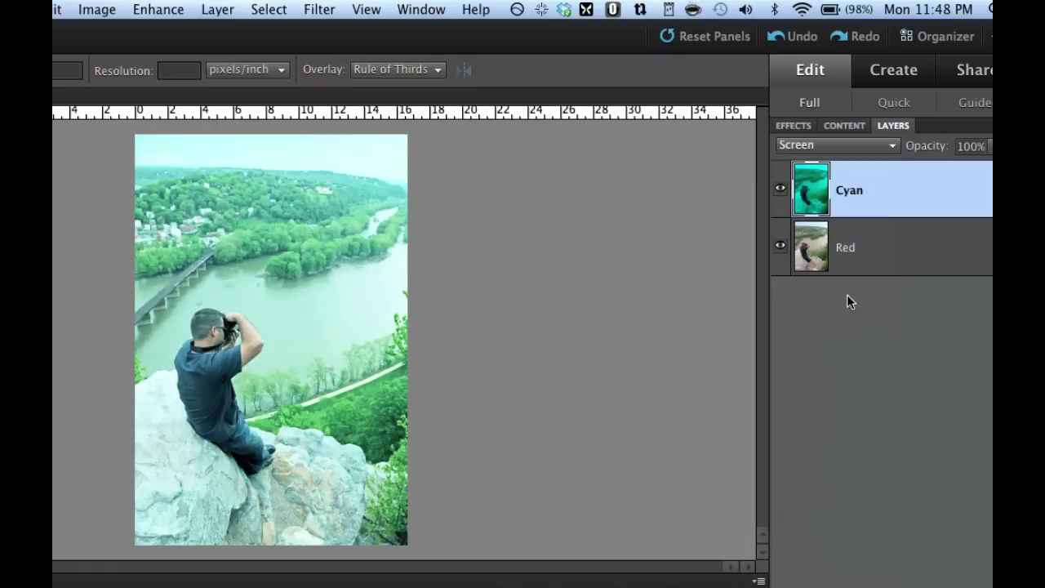
Step: In Levels, set the Red layer's Green and Blue channel white outputs to 0
click(849, 242)
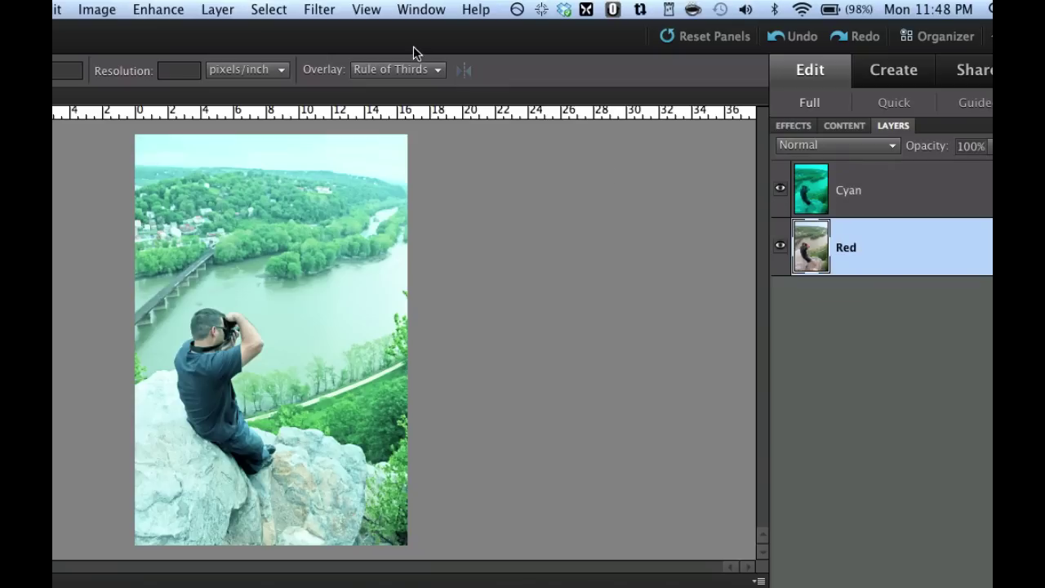
key(super+l)
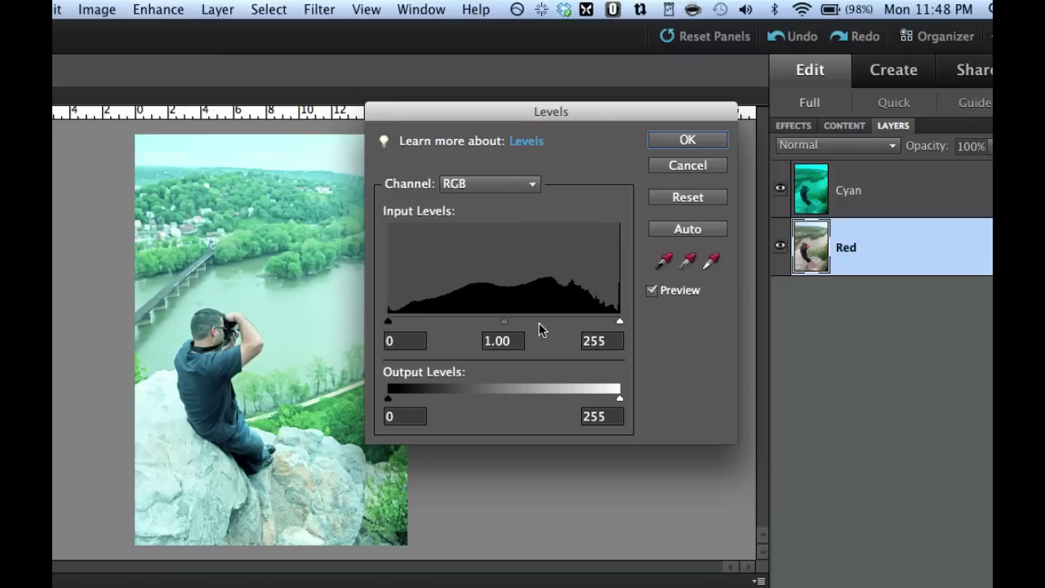
click(492, 185)
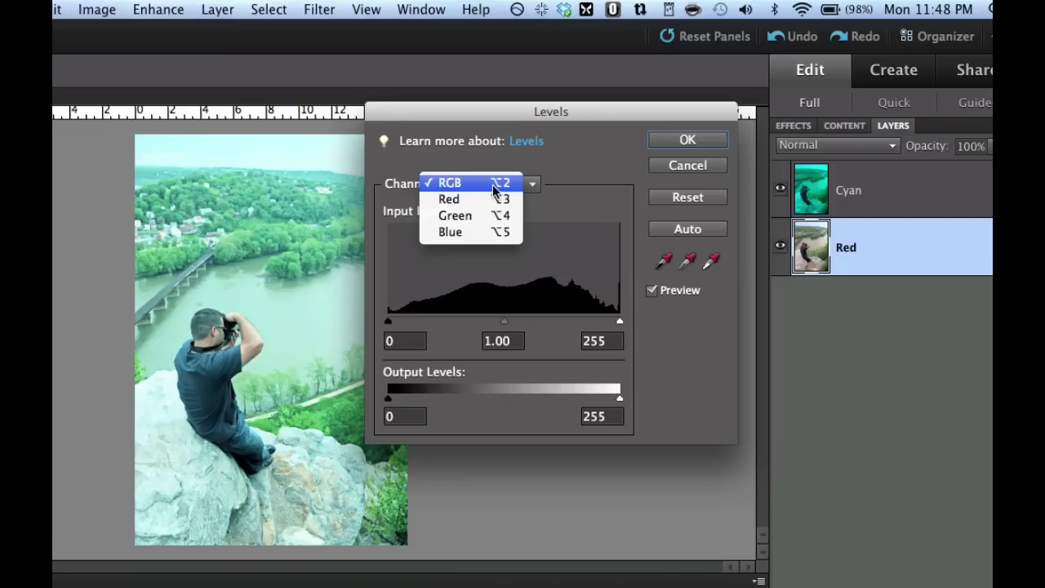
click(490, 215)
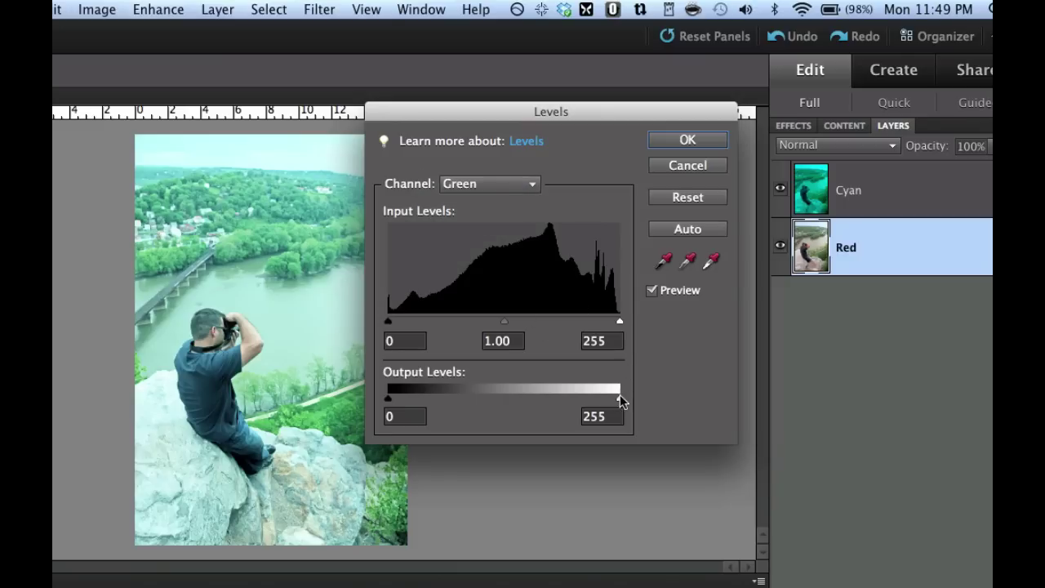
drag(619, 397, 380, 403)
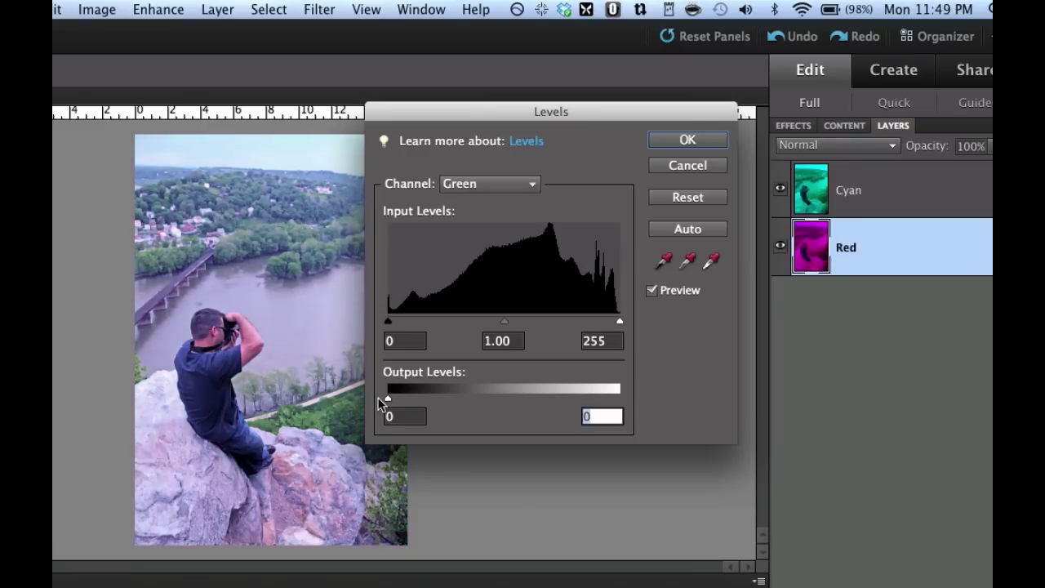
click(502, 184)
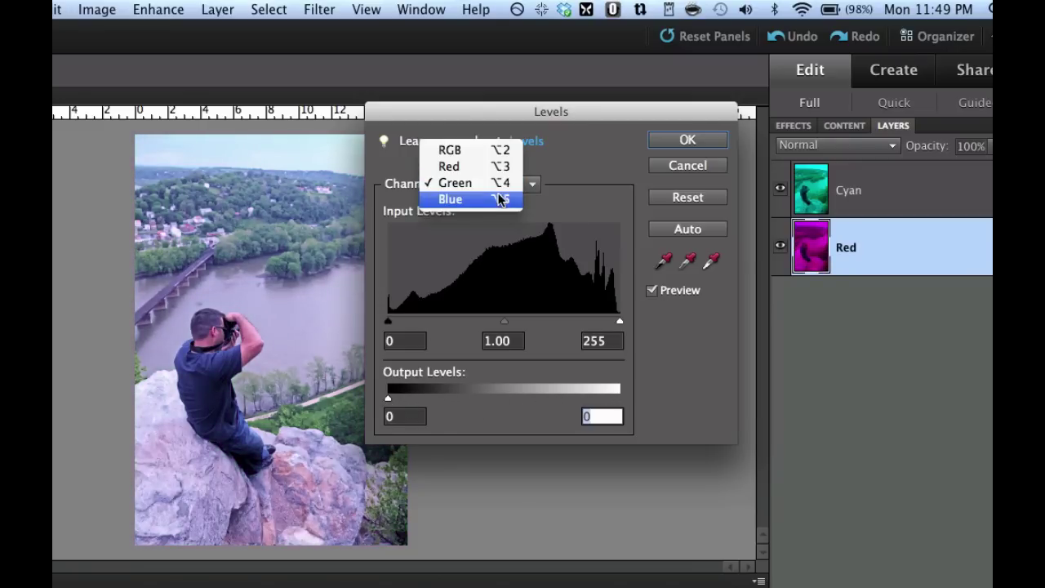
click(497, 199)
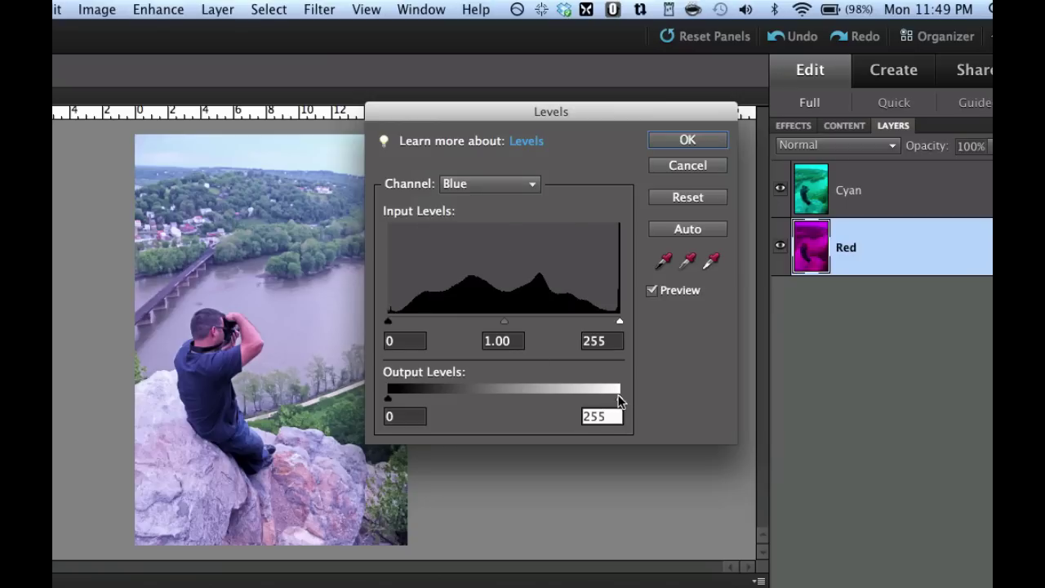
drag(620, 396, 376, 395)
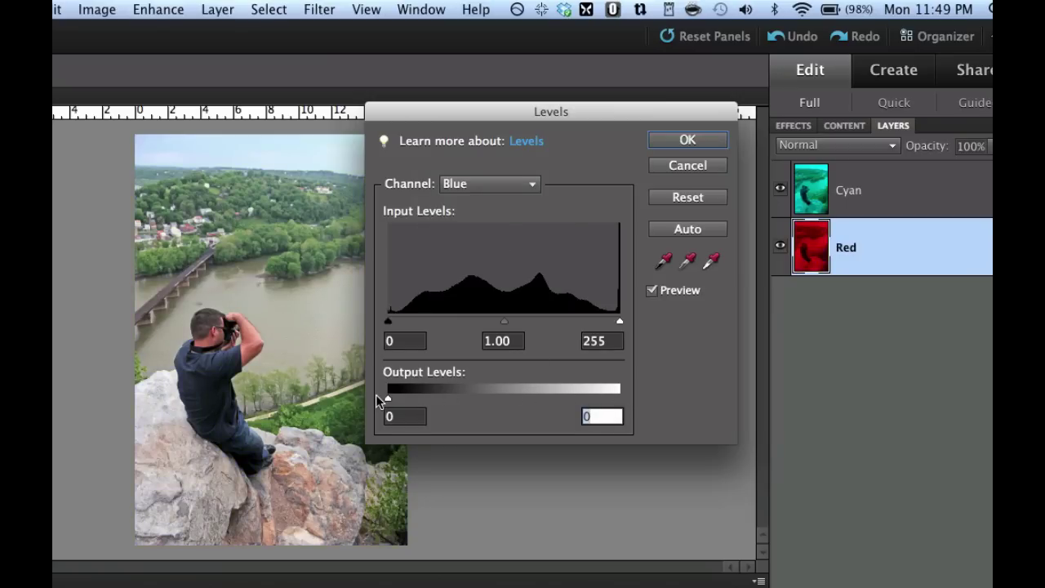
click(690, 141)
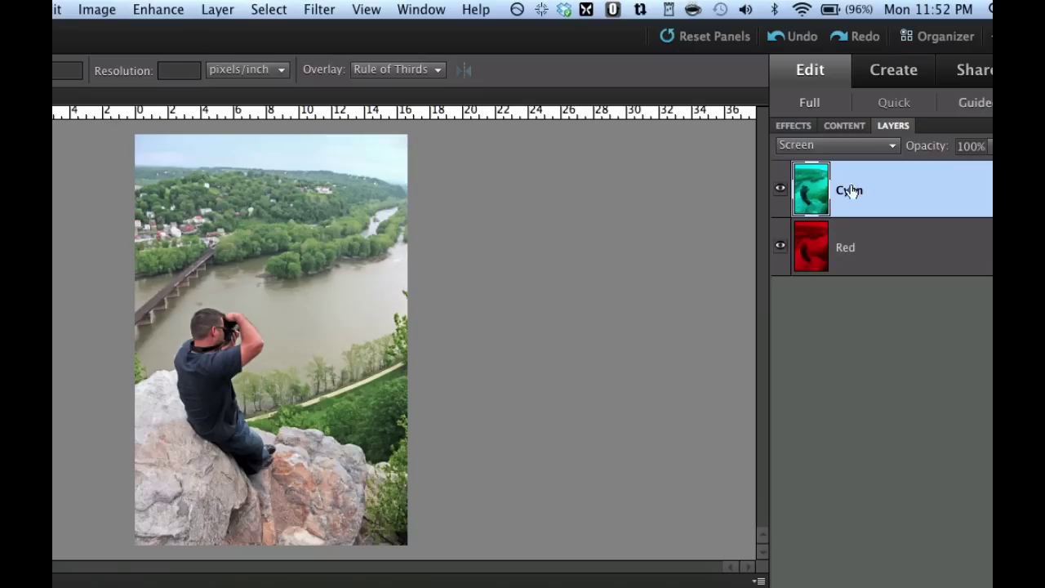
Step: Perspective-transform the Cyan layer by raising its top-left corner, stretching it to 105.3% height
click(100, 9)
mouse_move(105, 46)
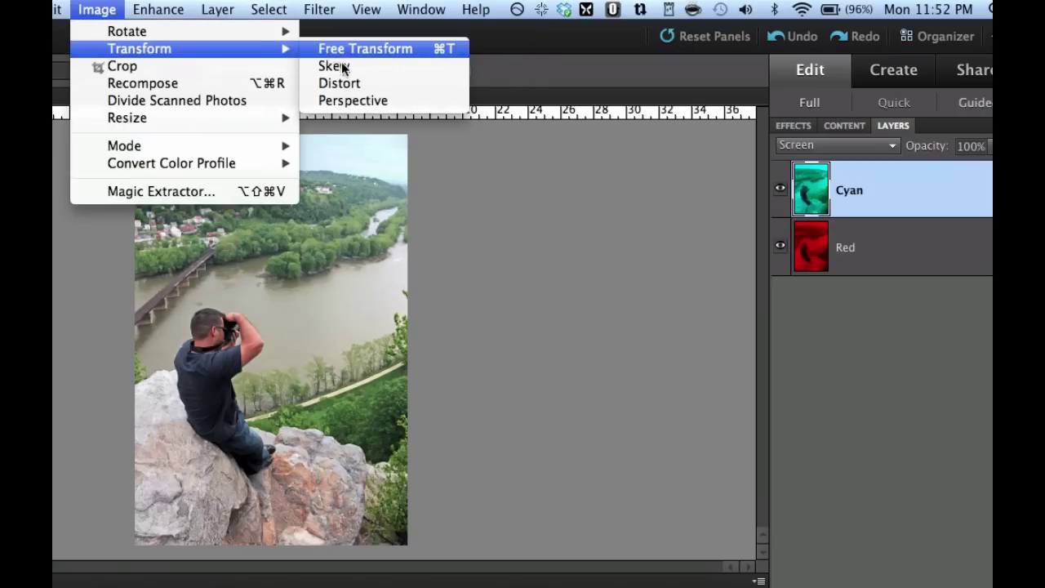
click(347, 100)
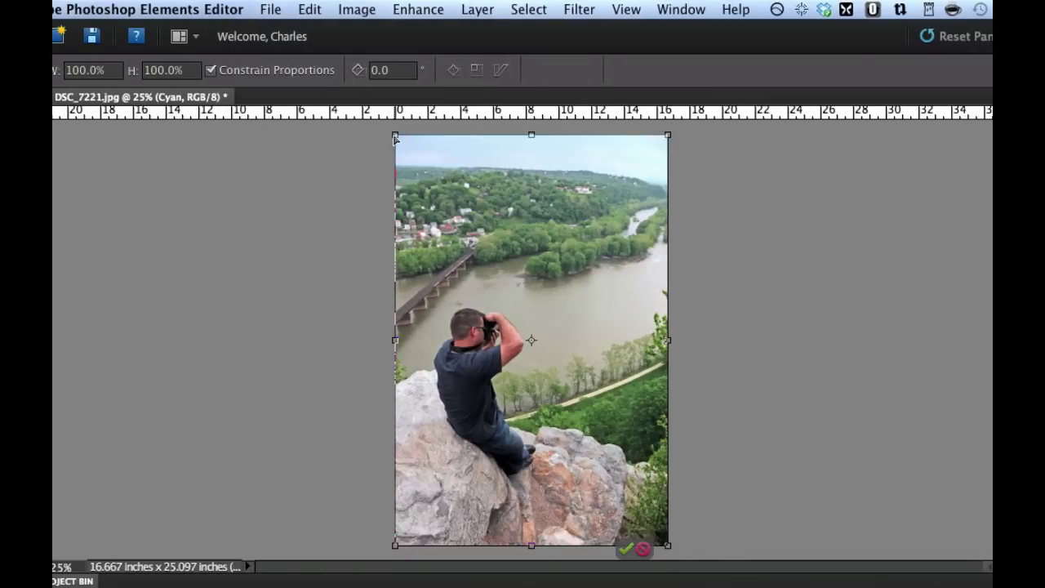
drag(394, 139, 396, 128)
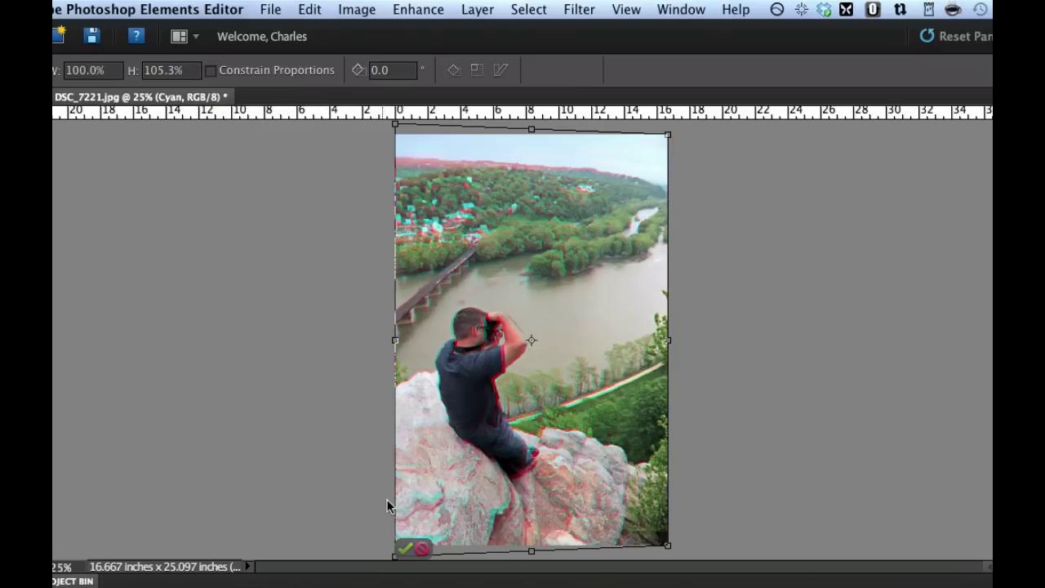
click(405, 548)
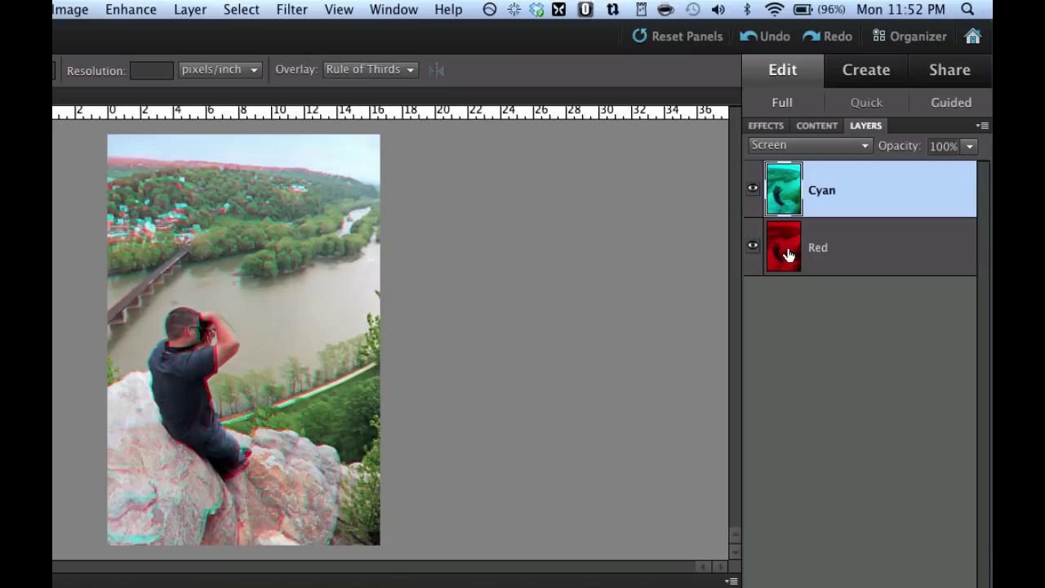
Step: Perspective-transform the Red layer by lifting its top-right corner slightly
click(787, 254)
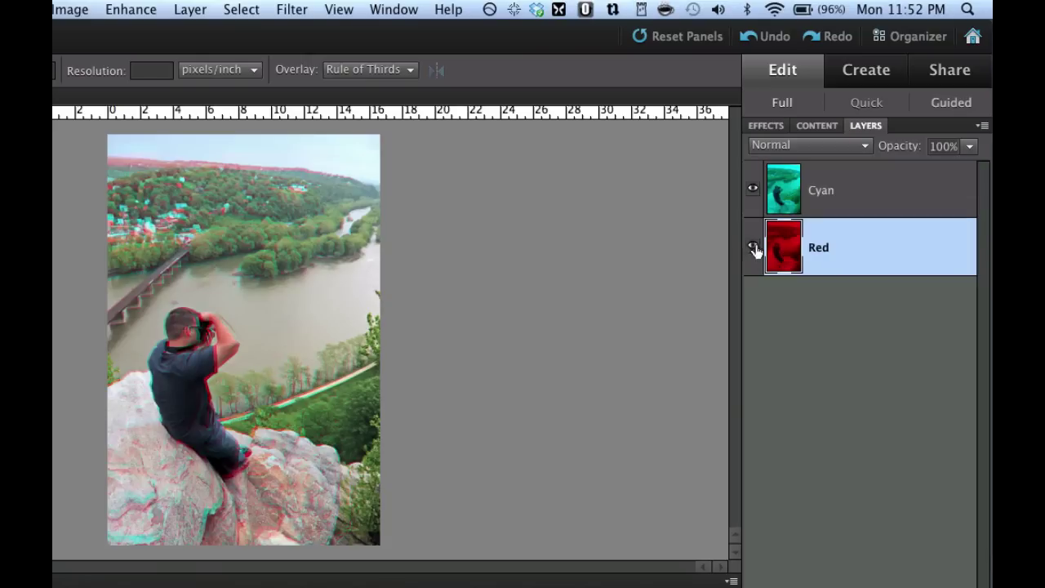
click(75, 8)
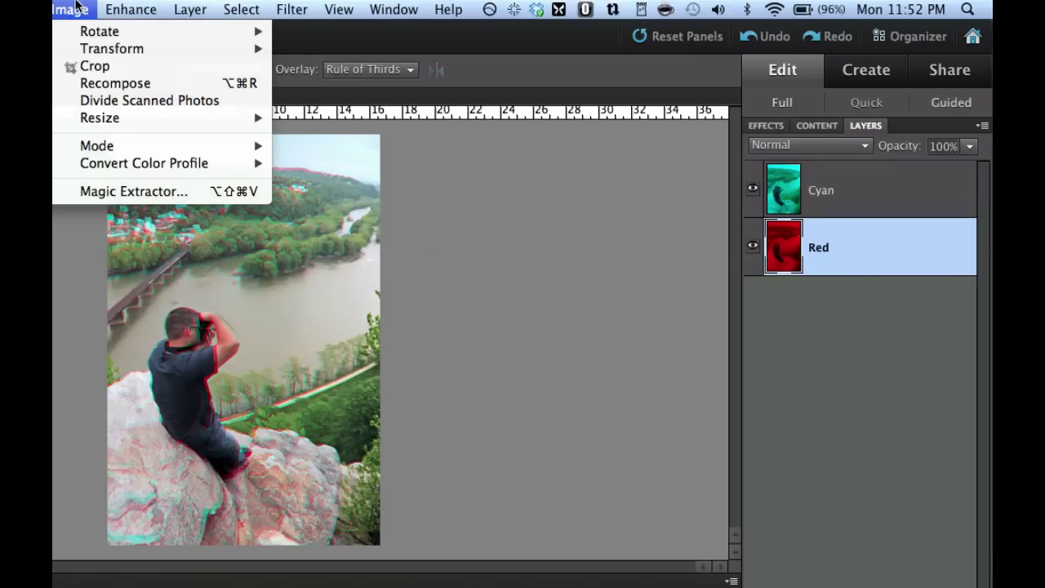
mouse_move(96, 49)
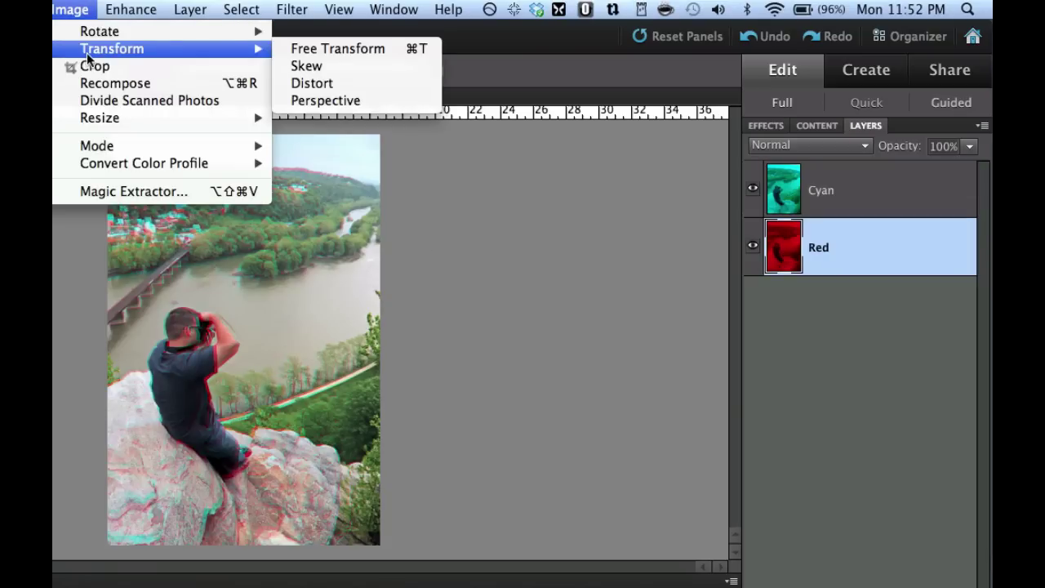
click(336, 103)
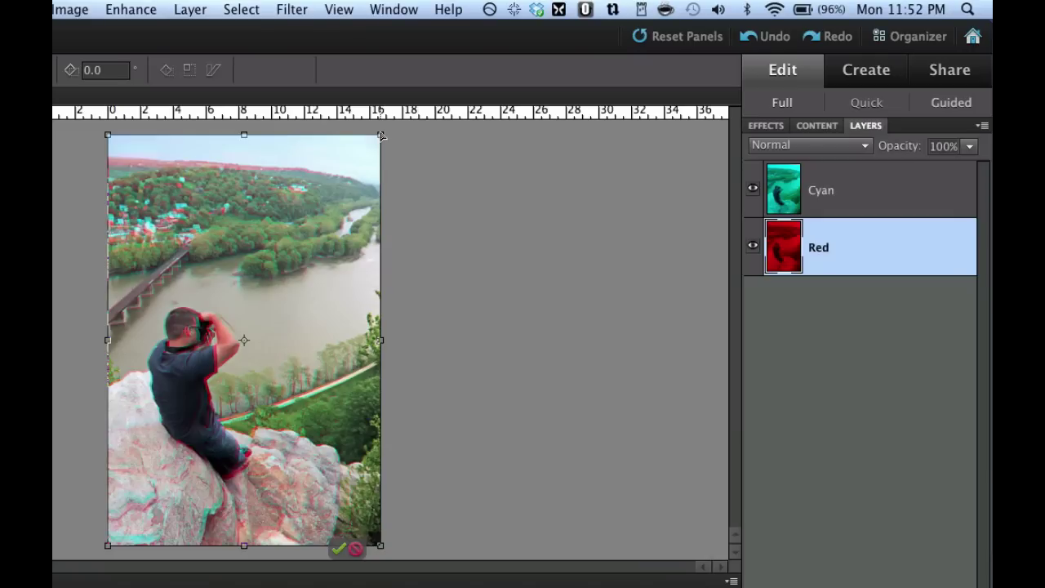
drag(380, 137, 382, 126)
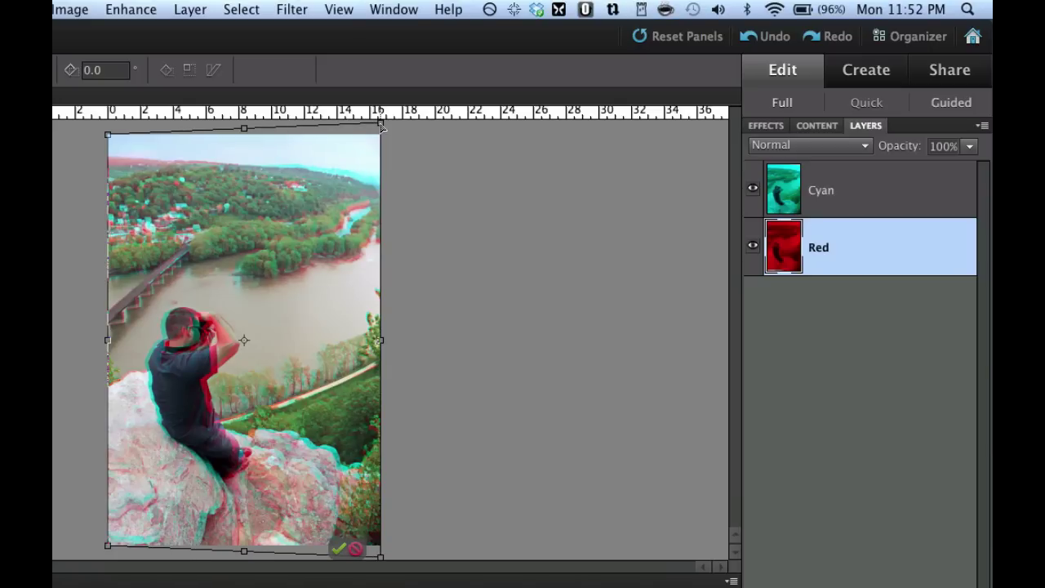
drag(382, 126, 382, 127)
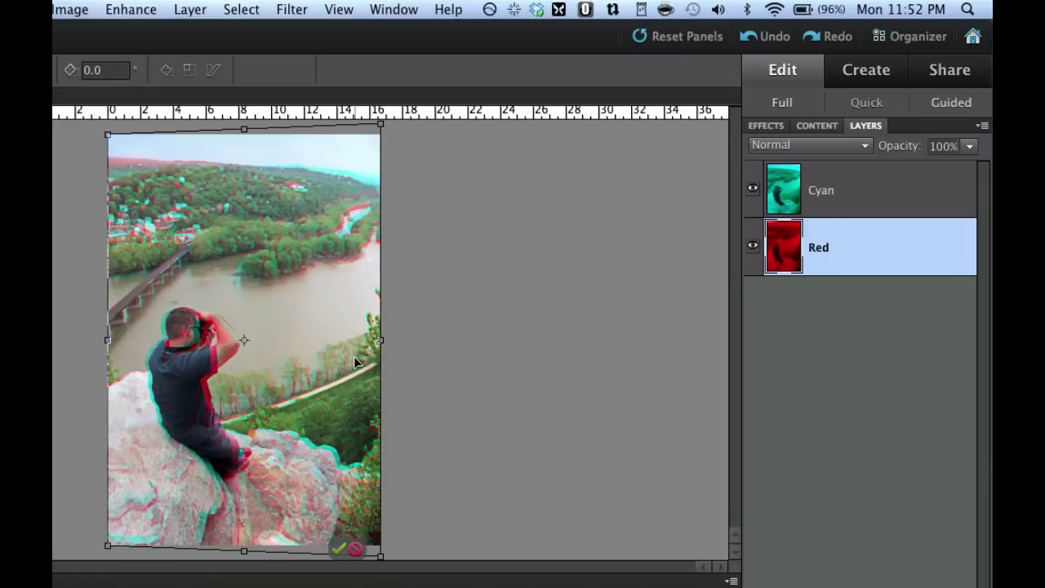
click(338, 548)
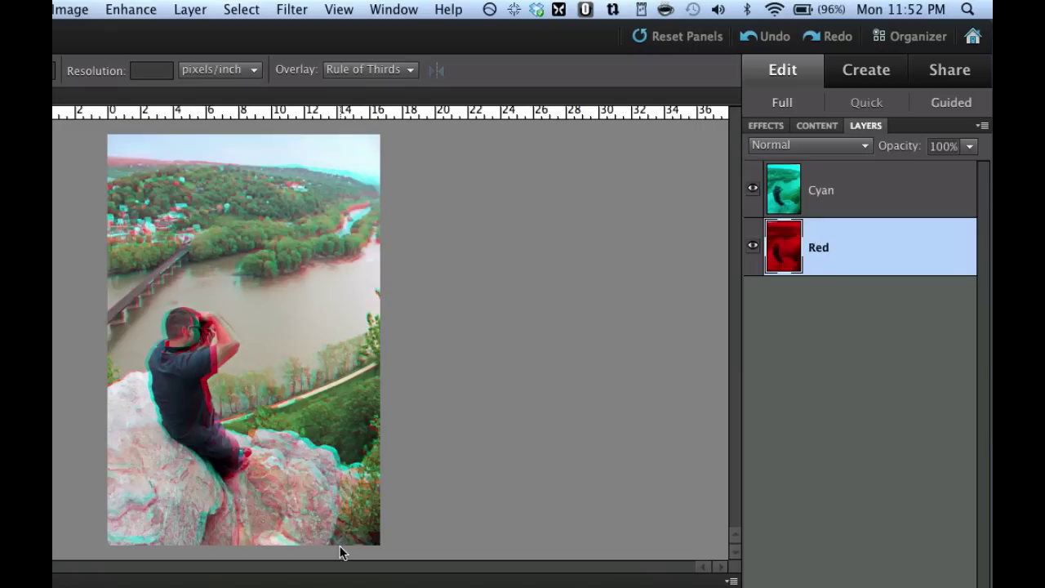
Step: Nudge the Cyan layer three pixels left with the Move tool
key(v)
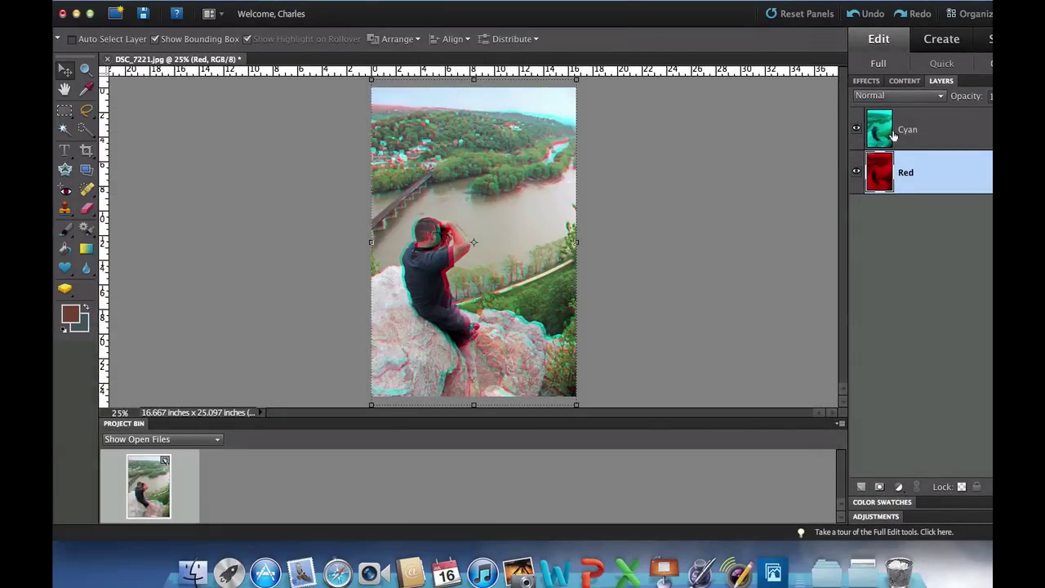
click(892, 129)
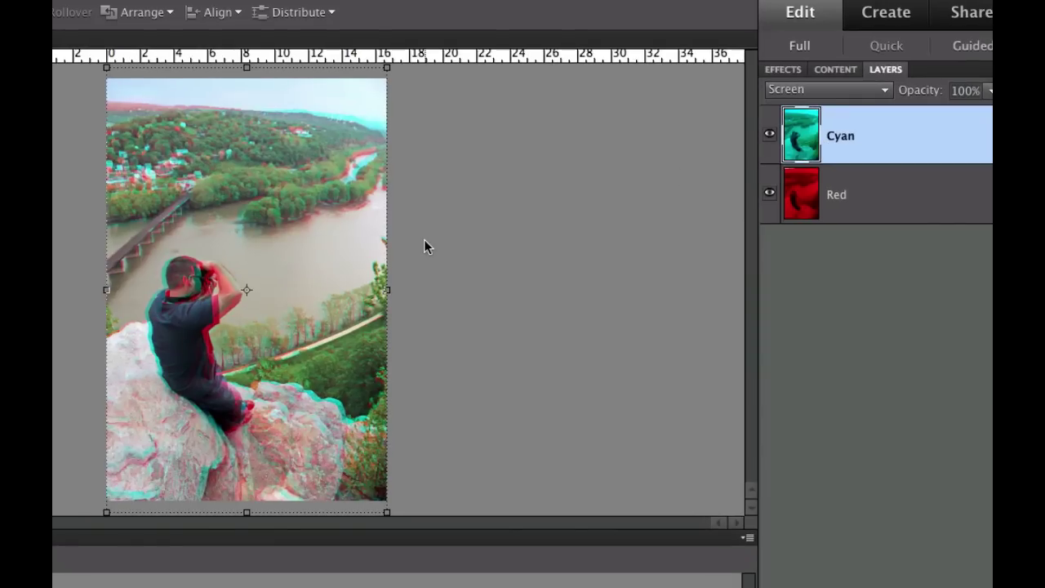
key(Left)
key(Left)
key(Left)
key(Left)
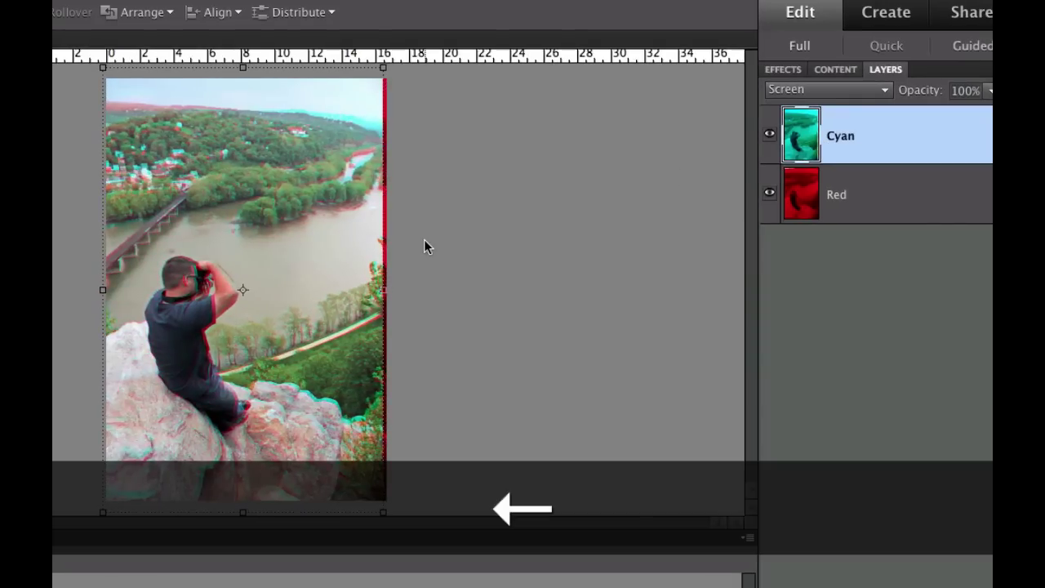
key(Left)
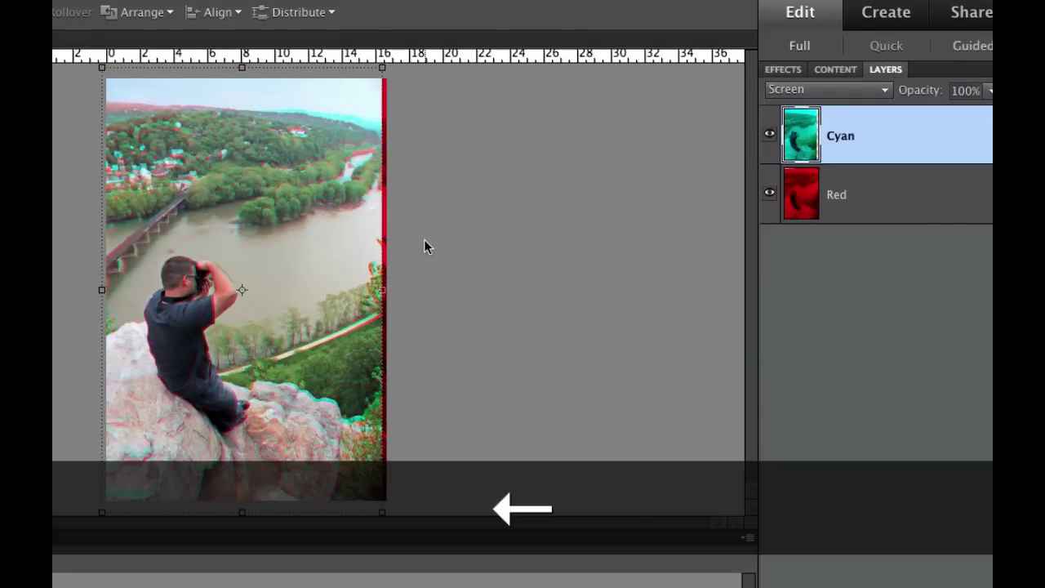
key(Left)
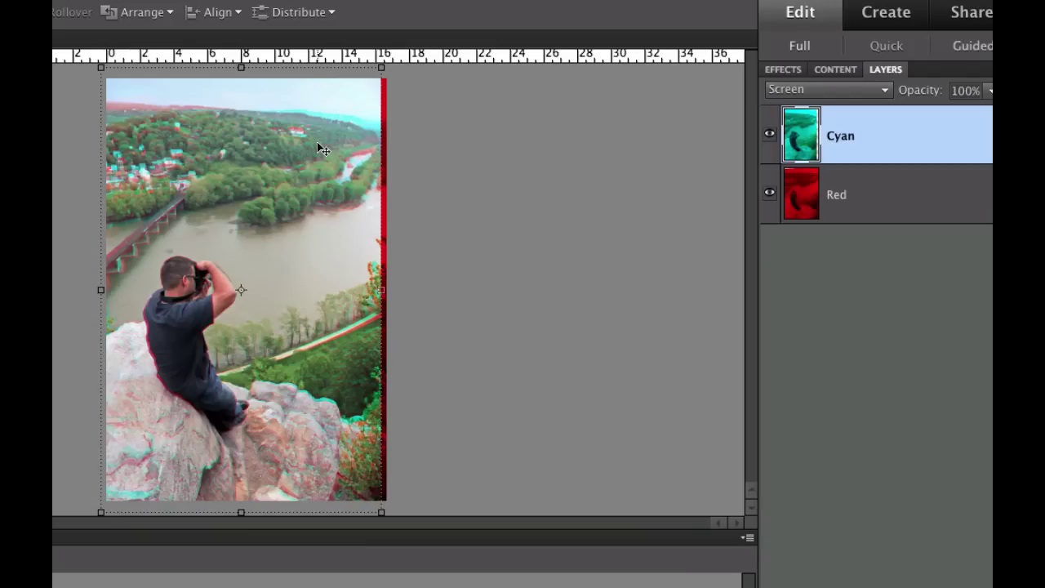
key(Return)
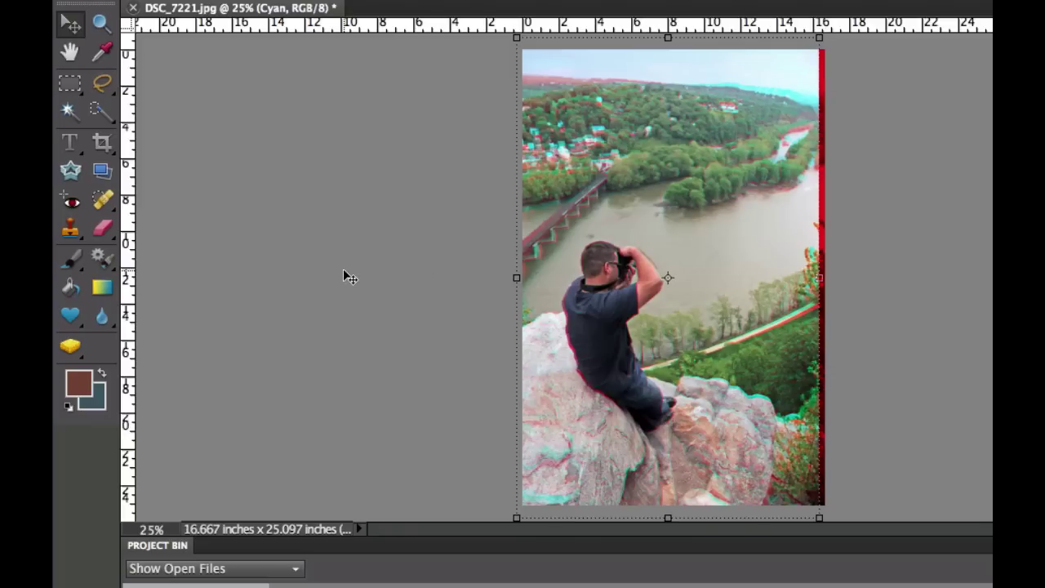
Step: Crop the image to 16.333 × 25.097 inches, excluding the red right edge
click(101, 142)
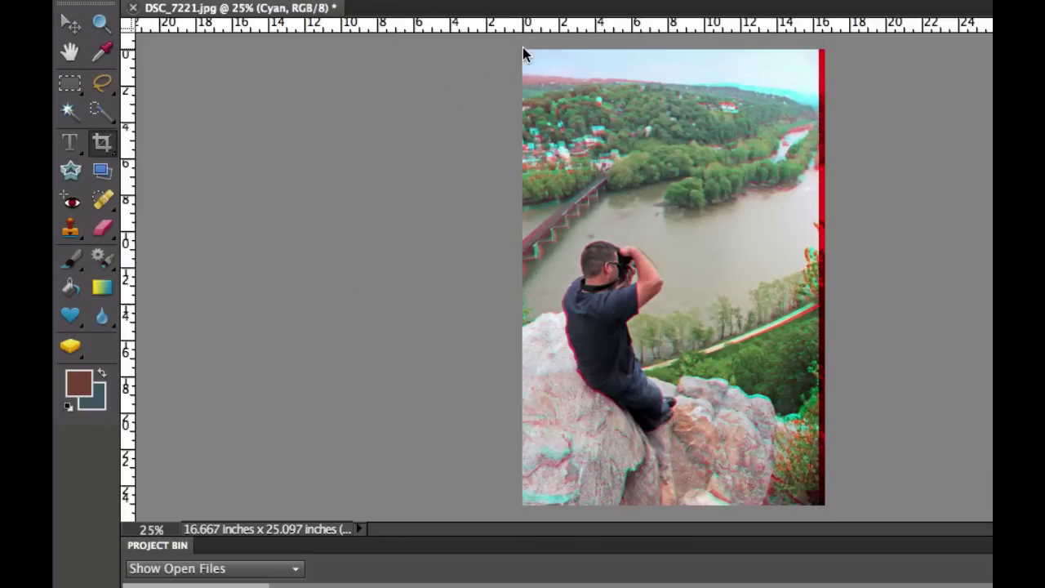
drag(555, 147, 811, 514)
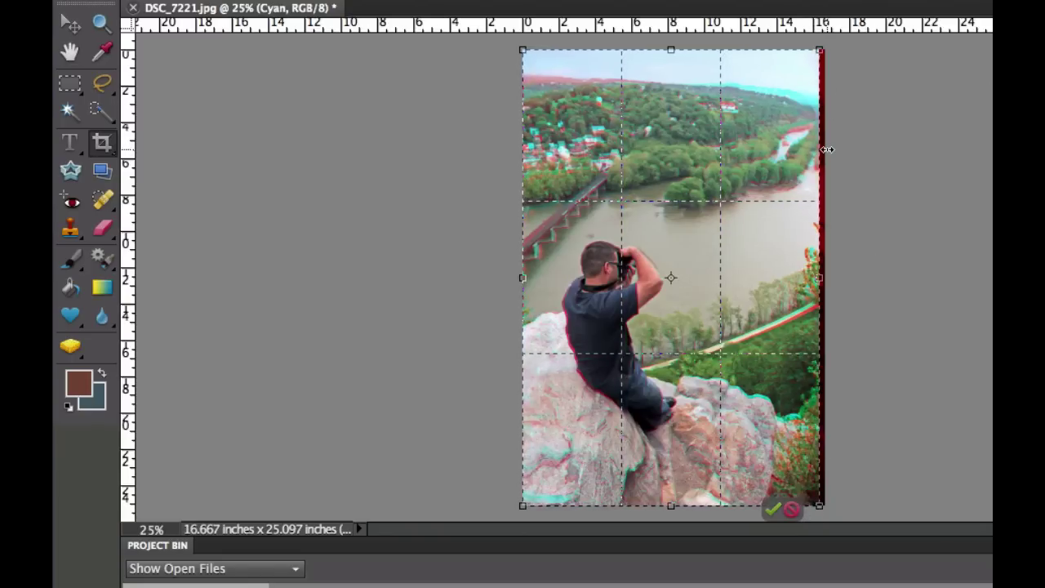
click(773, 511)
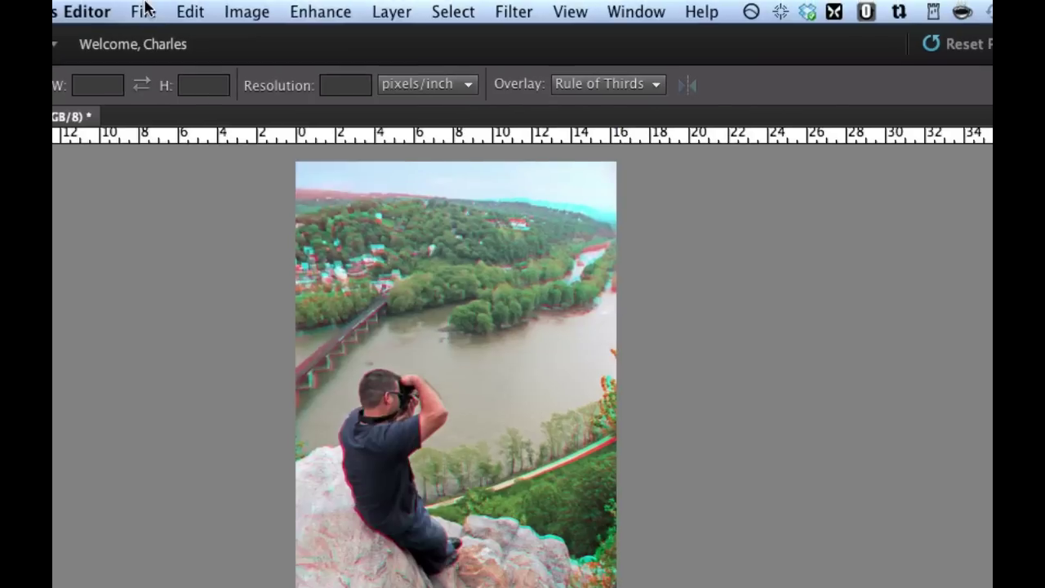
click(142, 10)
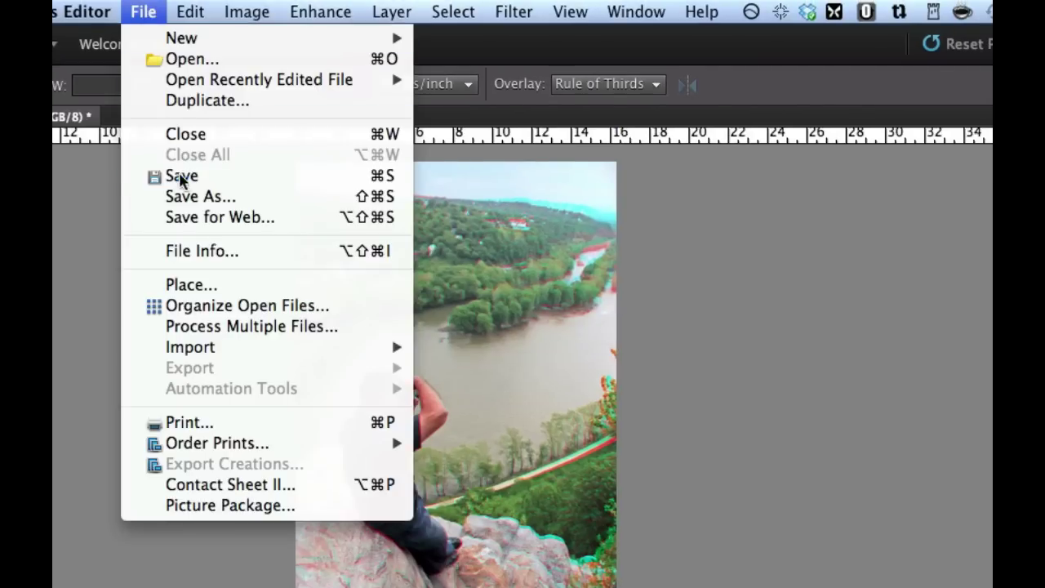
click(183, 197)
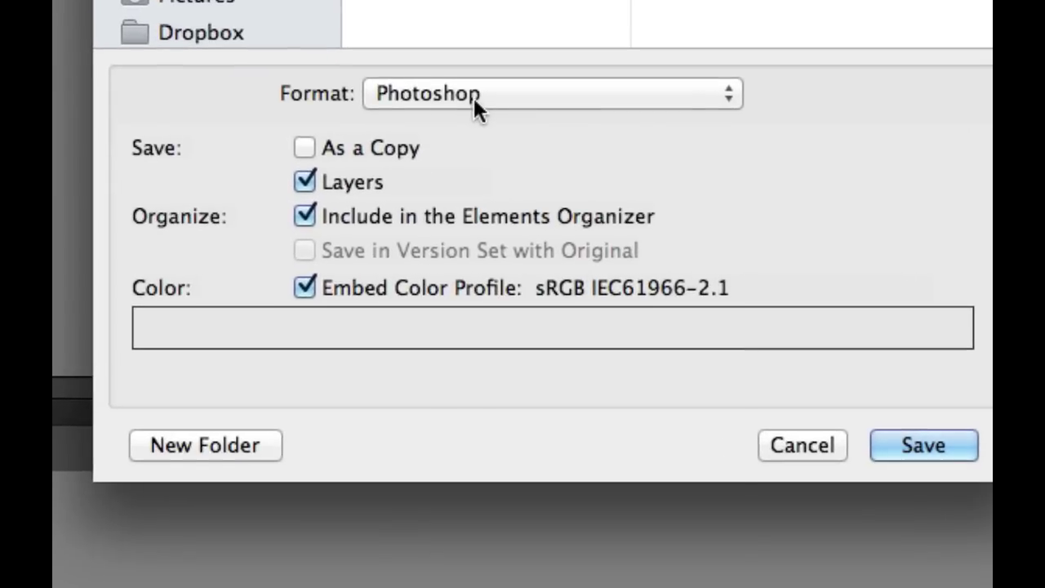
click(512, 475)
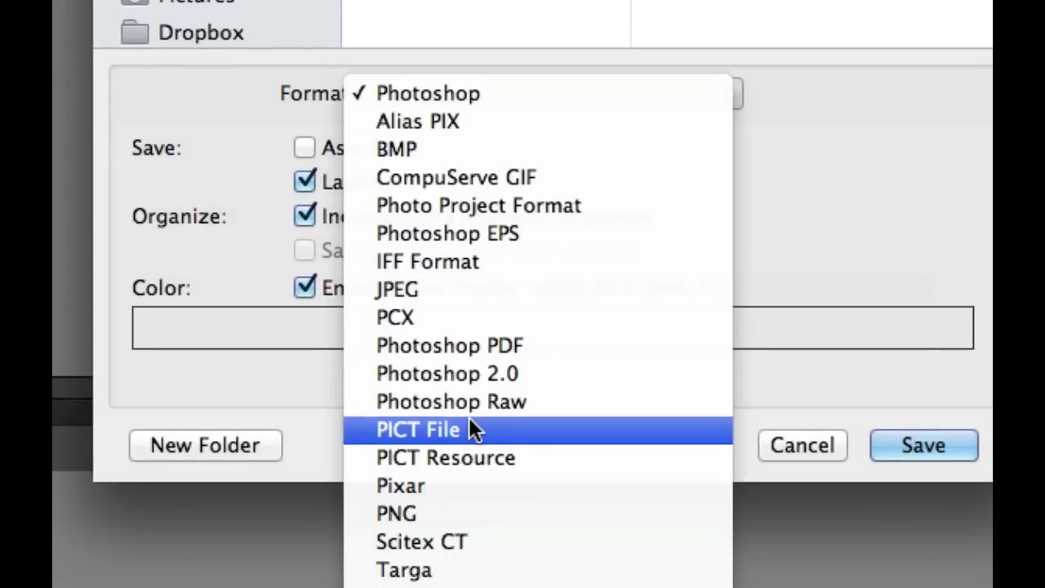
click(438, 287)
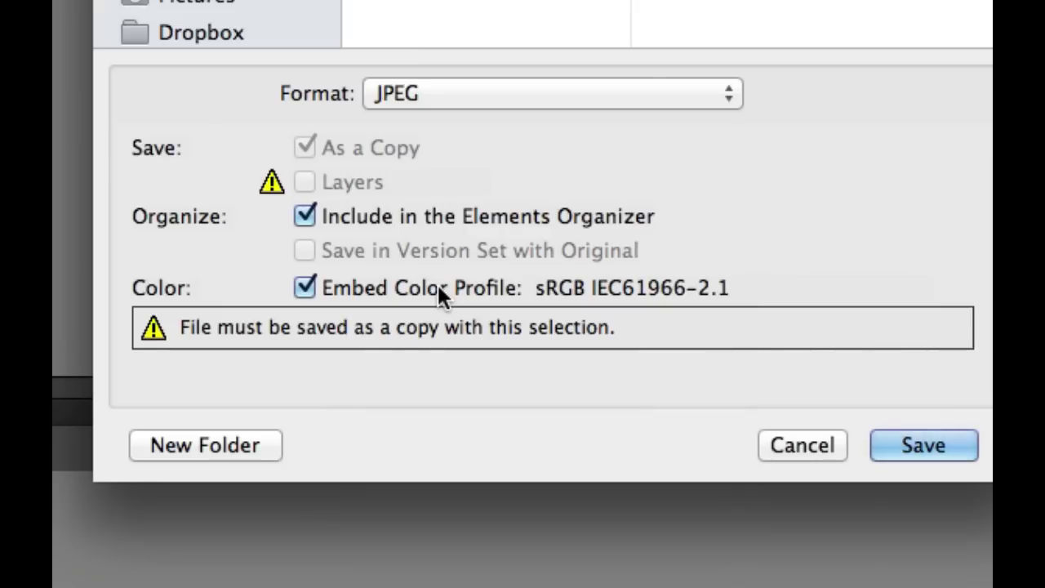
click(792, 449)
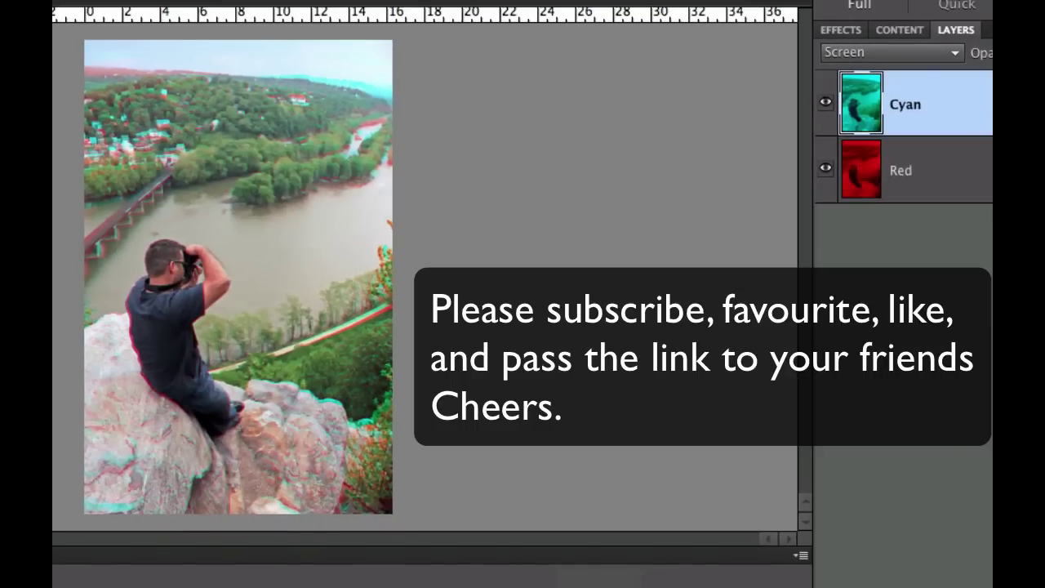